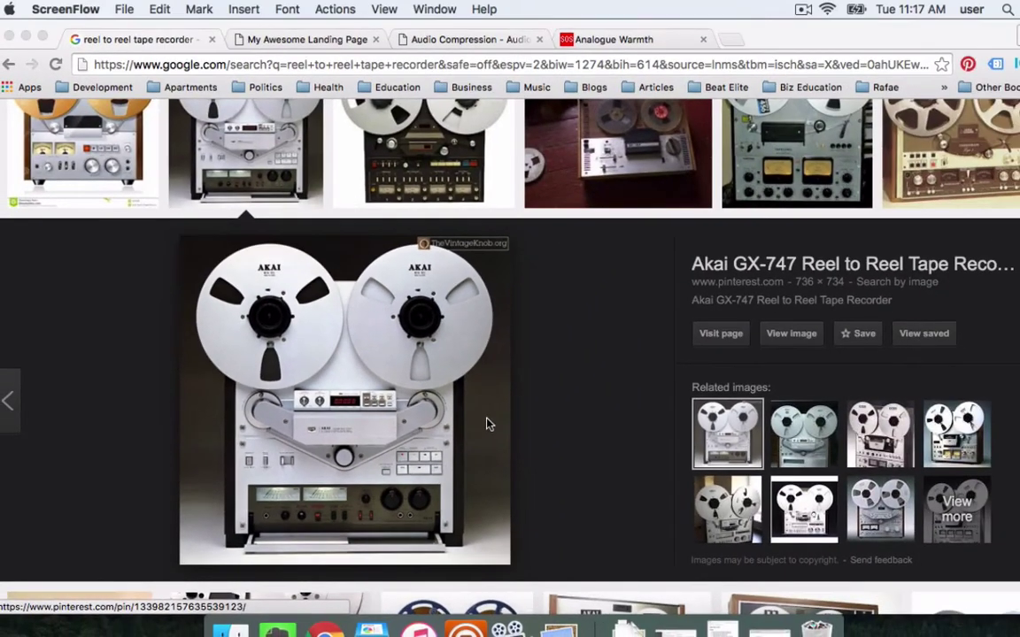
# - Switch to Maschine 2 and make its project window full screen
pyautogui.press('super+Tab')
pyautogui.press('super+Tab')
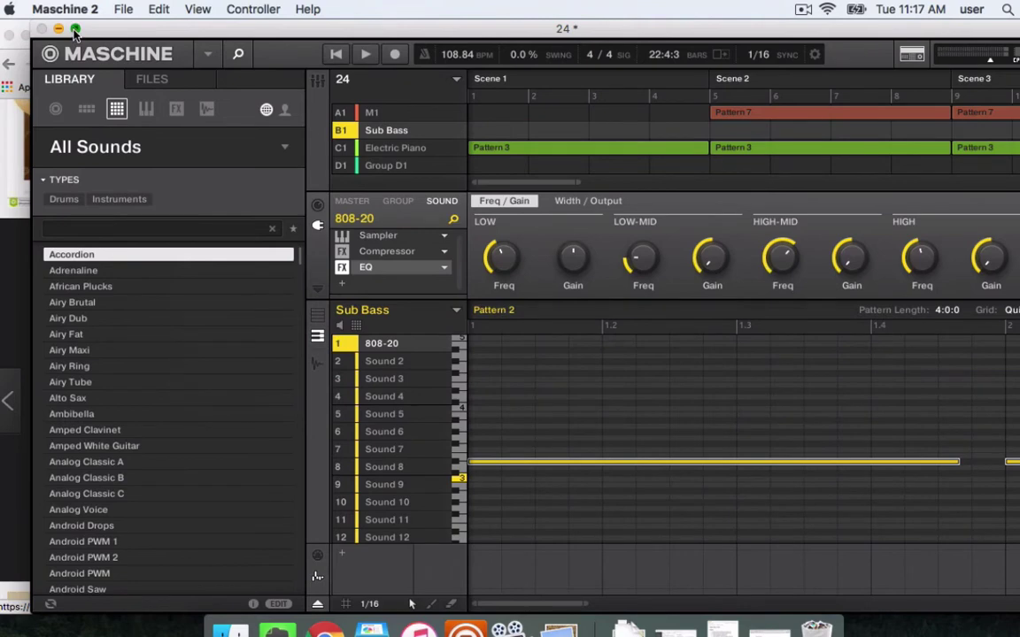
pyautogui.press('ctrl+super+f')
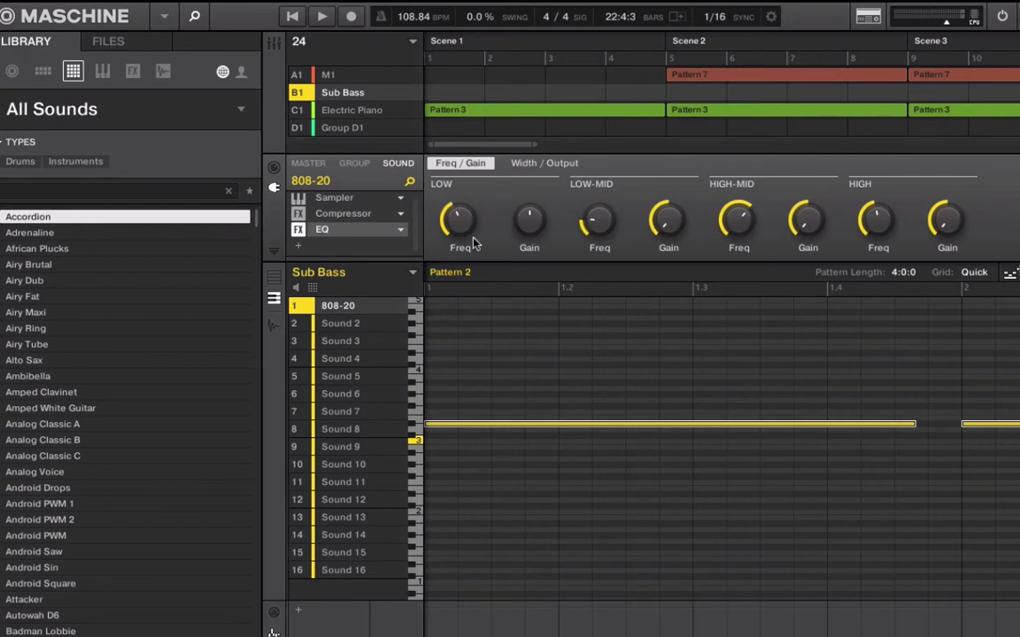
pyautogui.scroll(1, 396, 202)
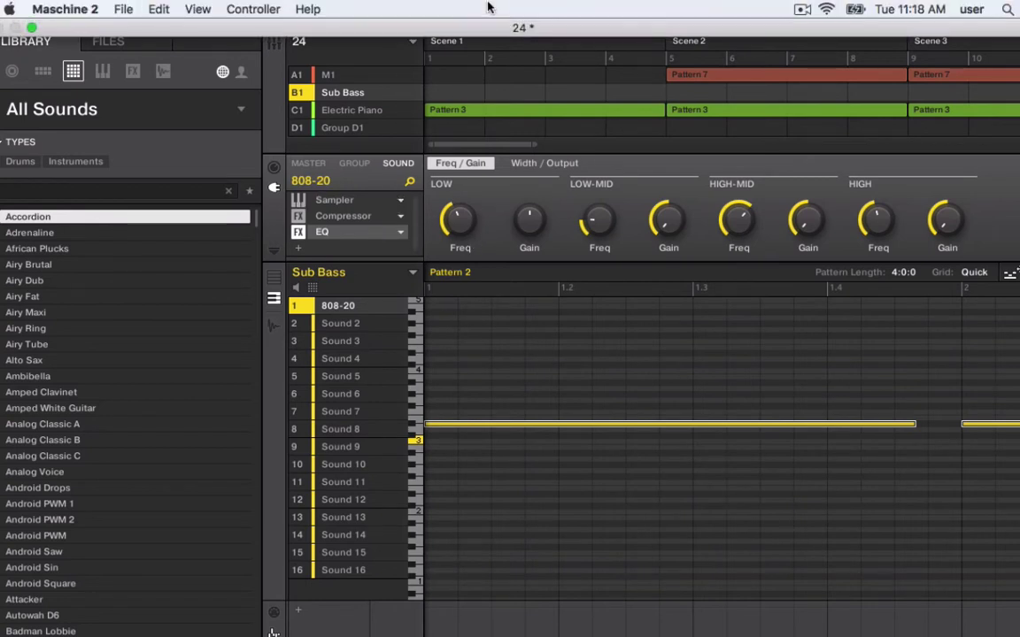
pyautogui.click(802, 8)
pyautogui.click(727, 283)
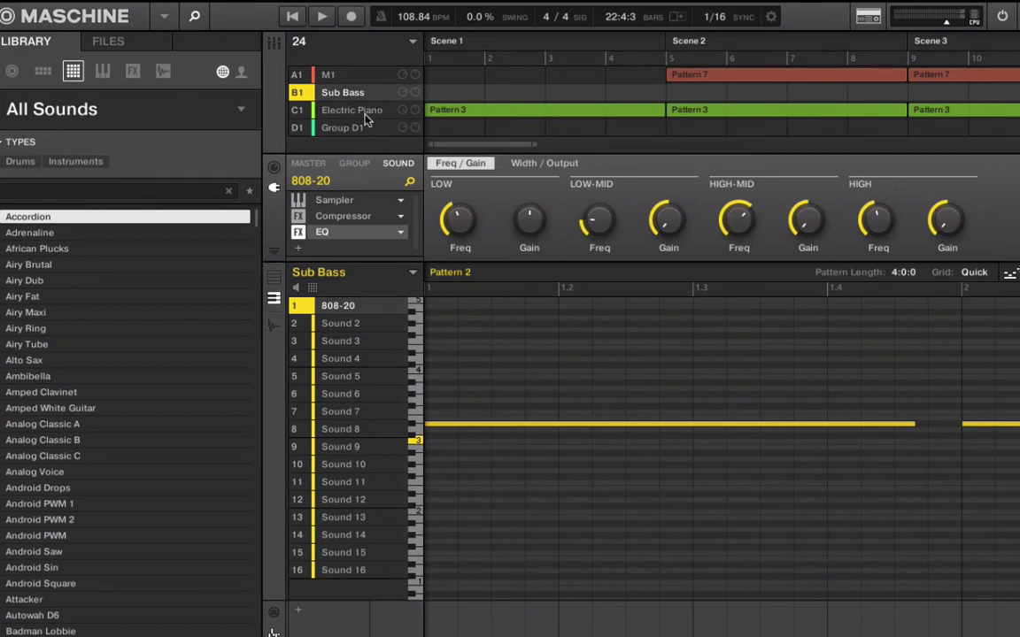
# - Select the M1 group and listen to the arrangement at a raised system volume, stopping playback at the end
pyautogui.click(330, 74)
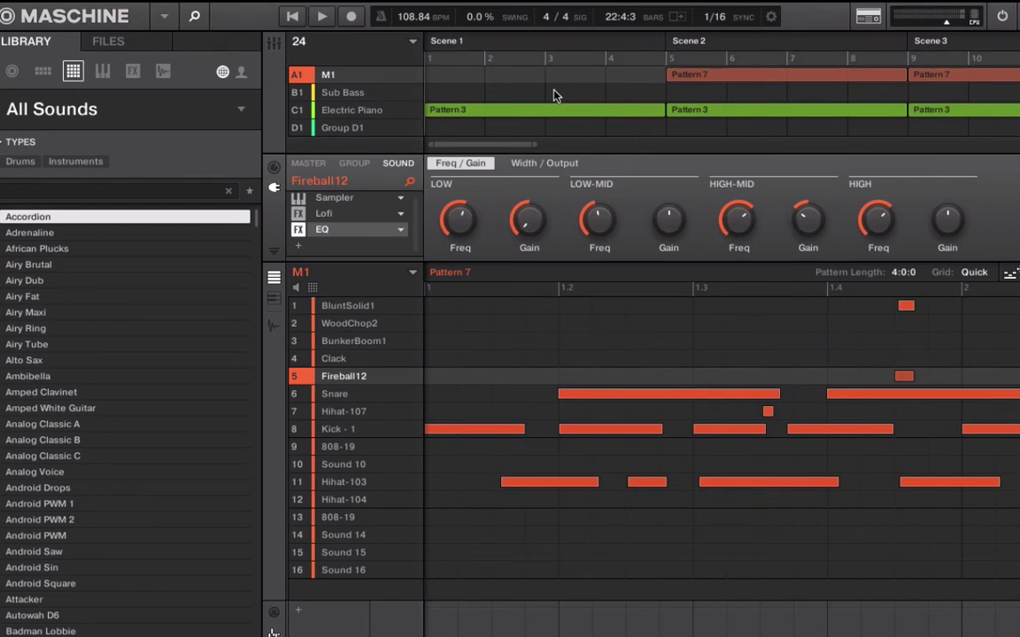
pyautogui.press('space')
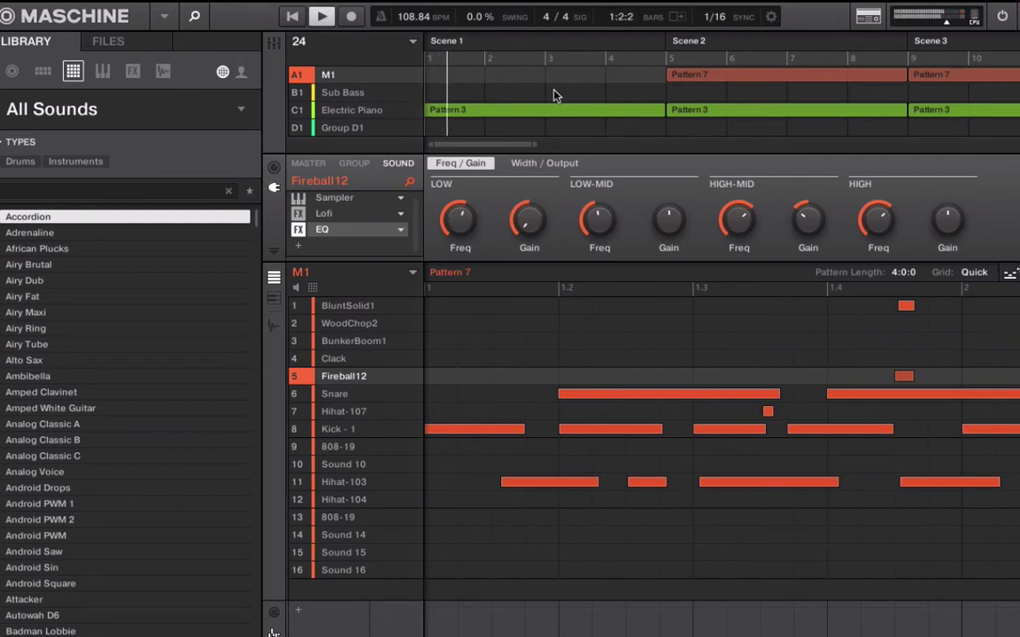
pyautogui.press('XF86AudioRaiseVolume')
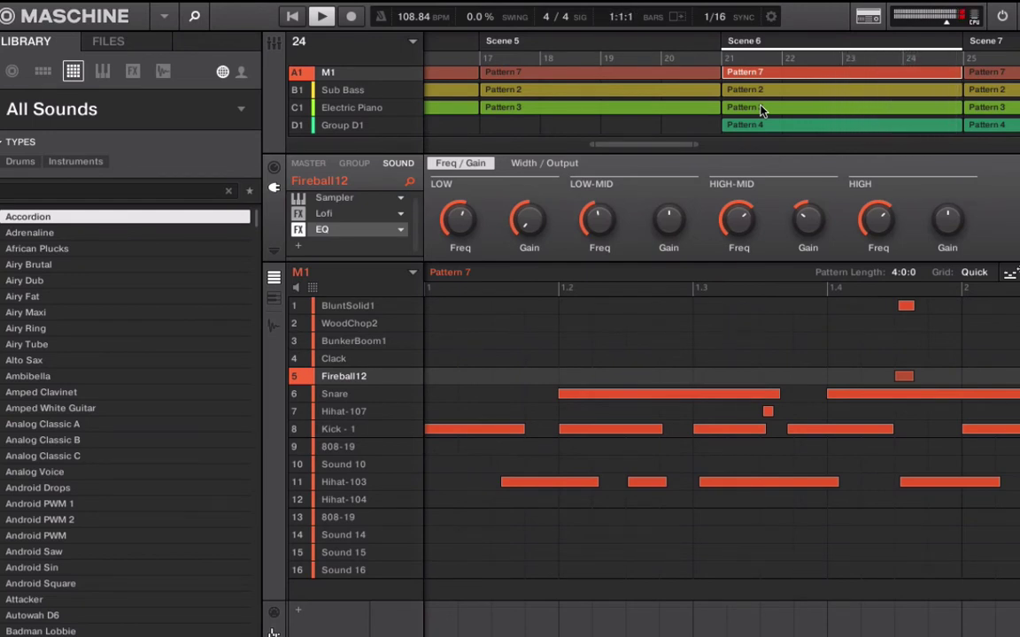
pyautogui.press('space')
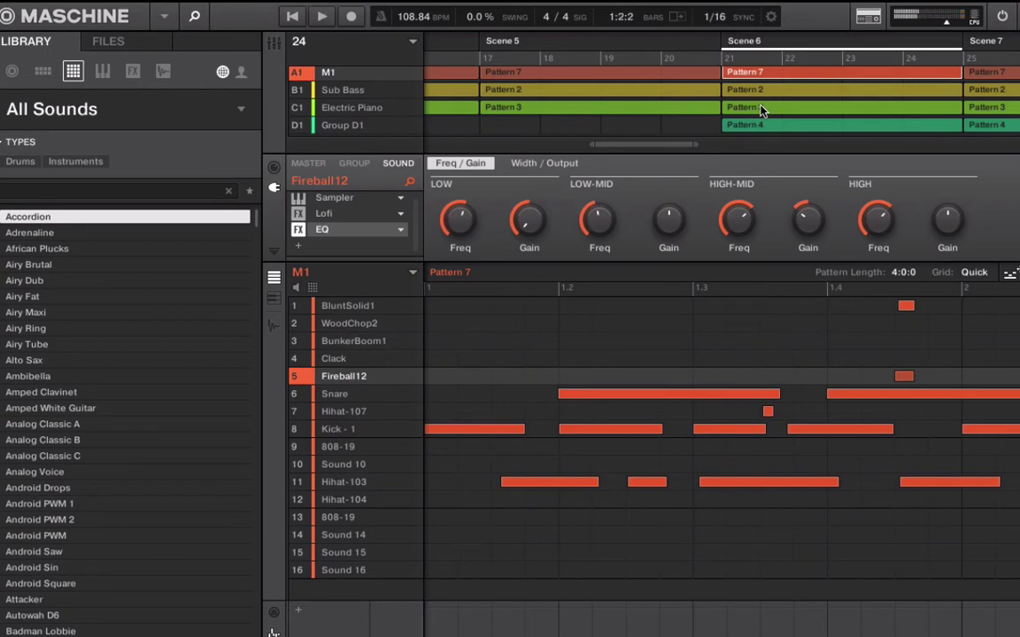
# - Move the playback position to the start of Scene 6
pyautogui.hscroll(-10, 491, 72)
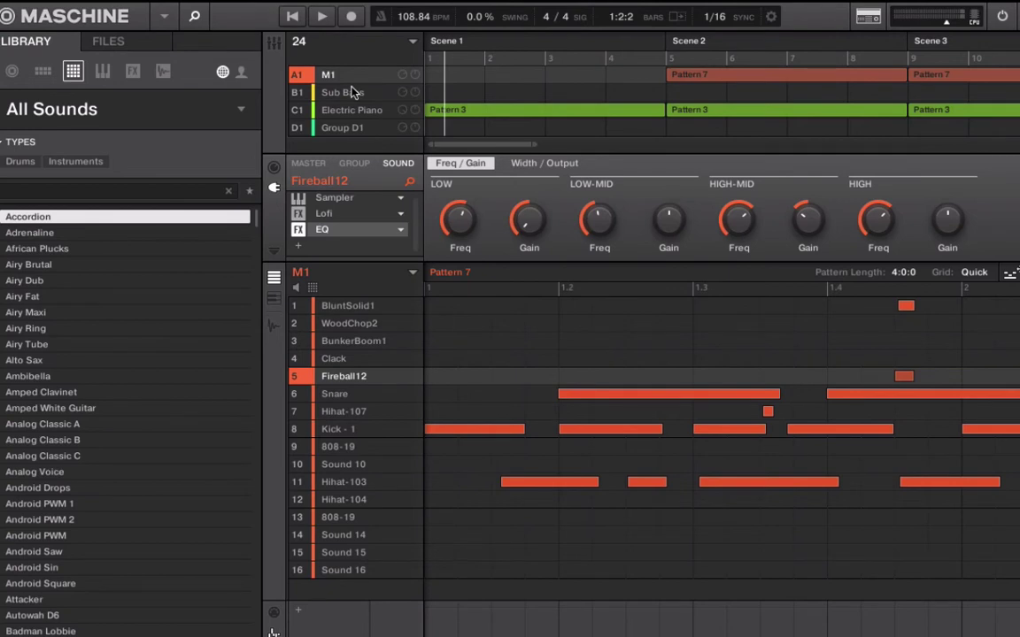
pyautogui.hscroll(10, 722, 88)
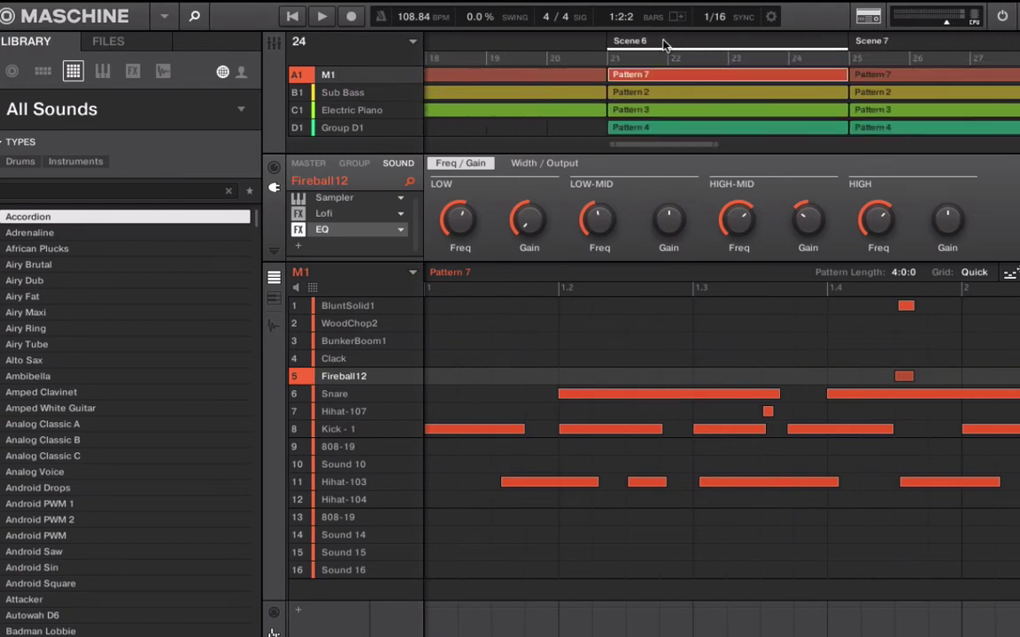
pyautogui.click(665, 45)
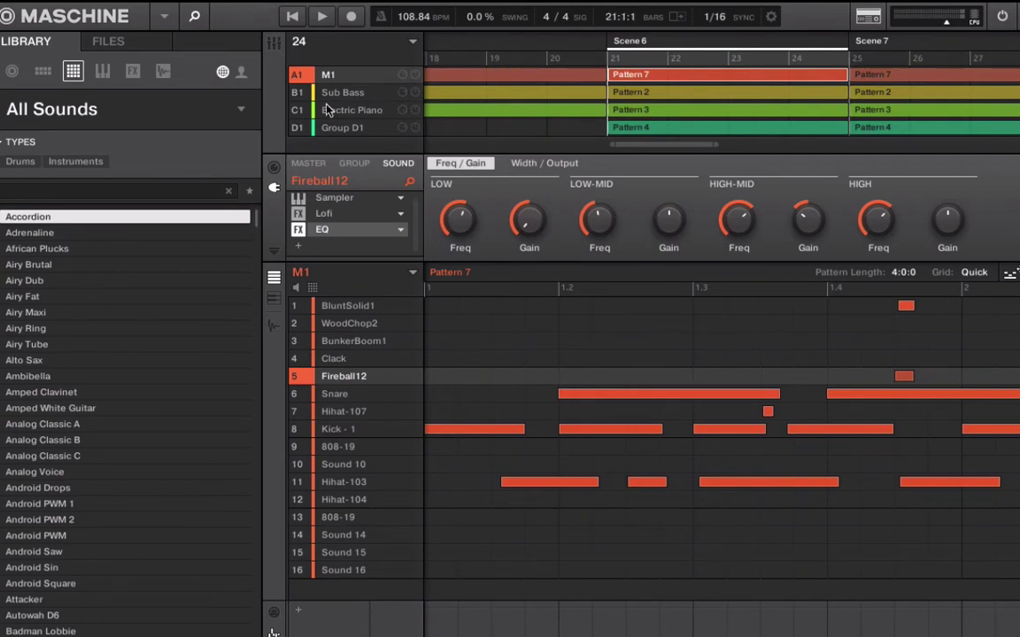
# - Mute the M1, Electric Piano and Group D1 groups and select the Sub Bass group
pyautogui.click(297, 110)
pyautogui.click(305, 128)
pyautogui.click(301, 78)
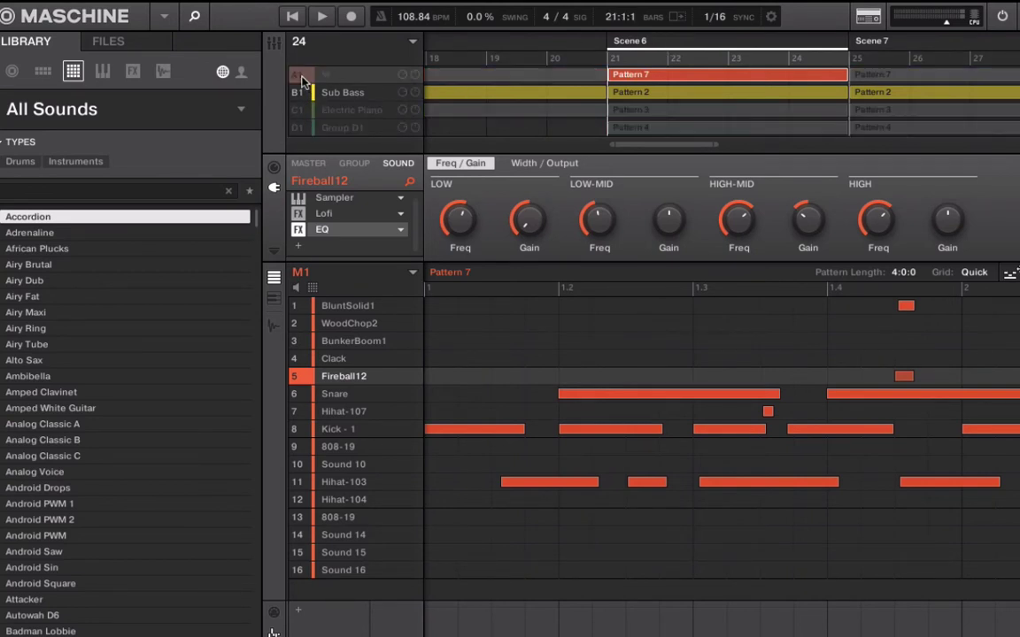
pyautogui.click(301, 111)
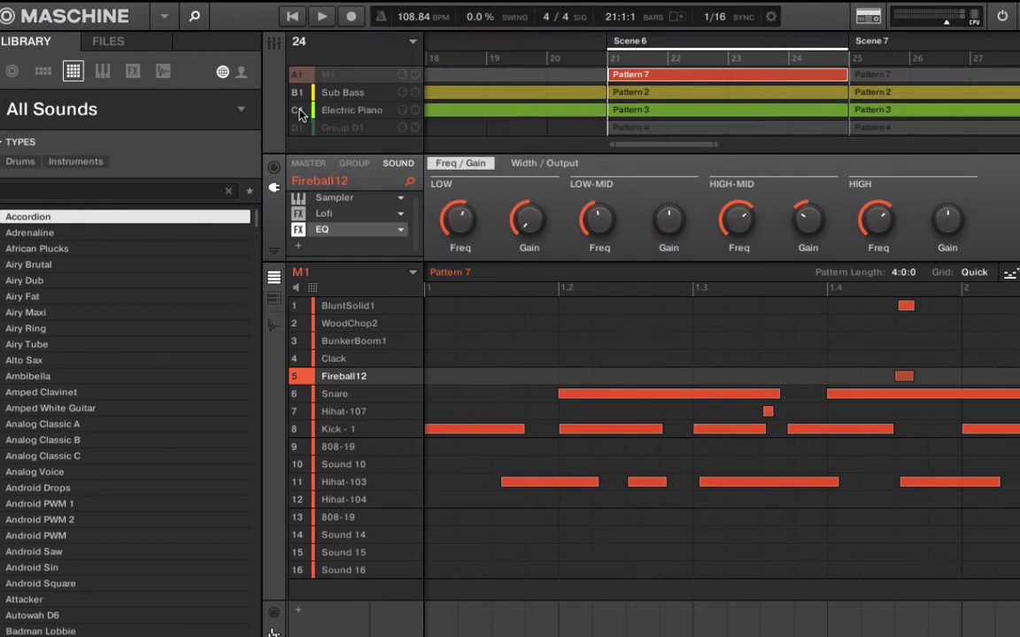
pyautogui.click(299, 111)
pyautogui.click(339, 95)
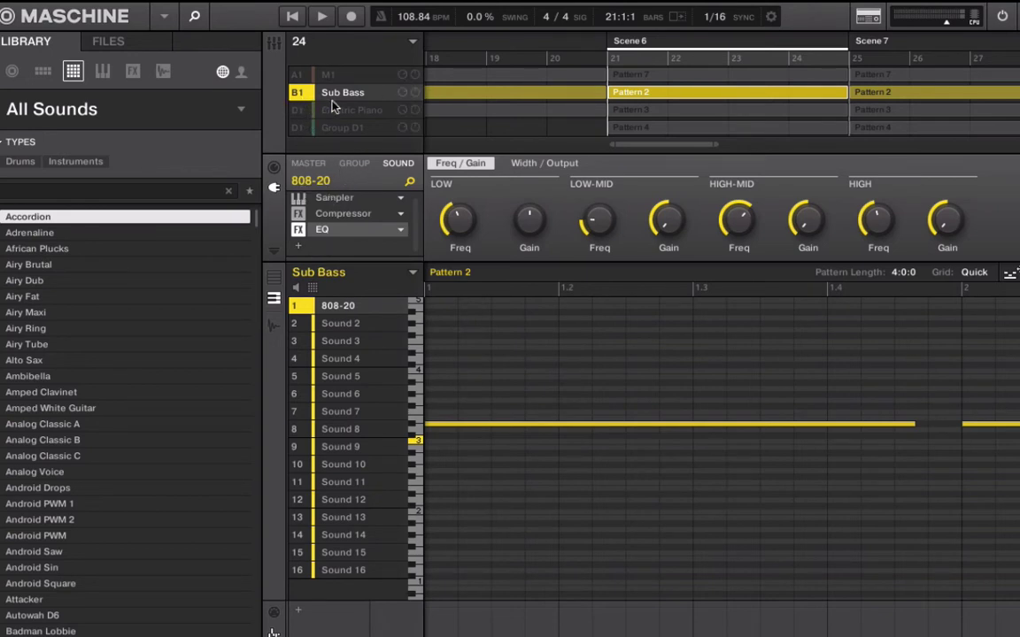
# - Add the internal Saturator effect after the EQ on the 808-20 sound and set its mode to Tape
pyautogui.click(298, 246)
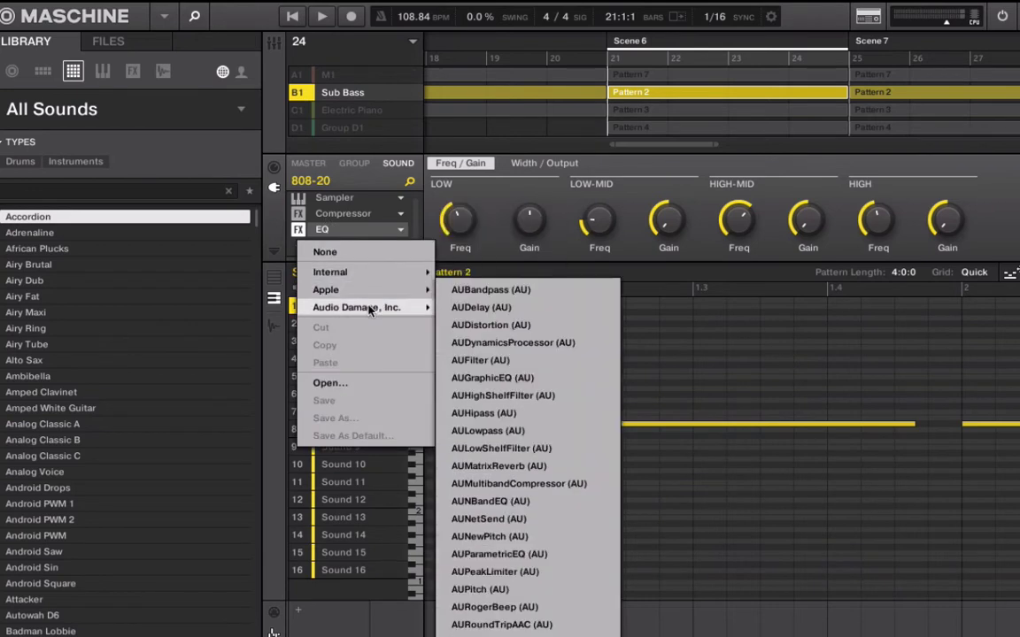
pyautogui.moveTo(382, 277)
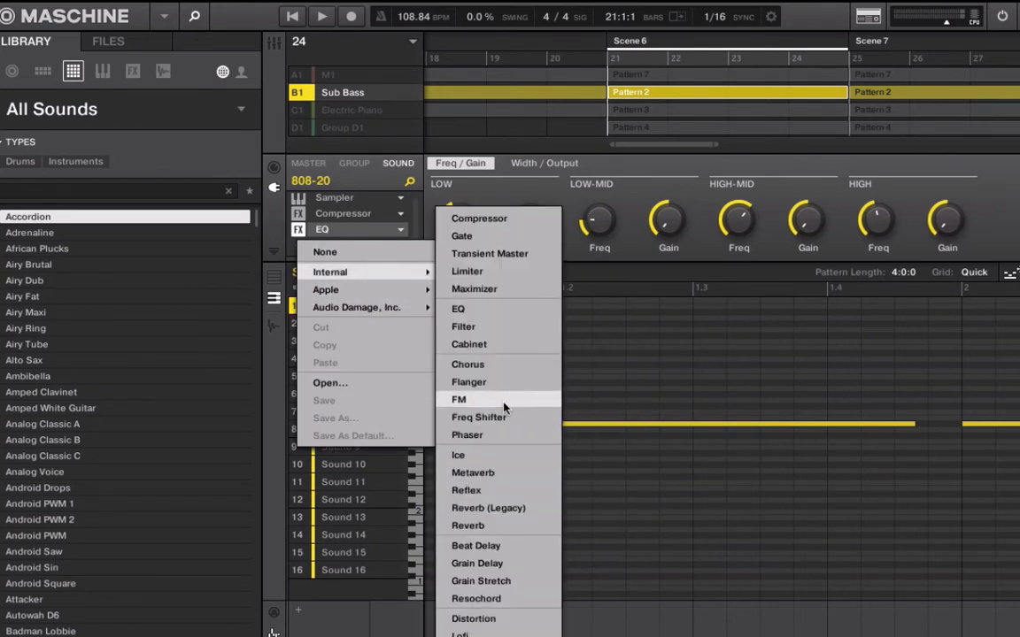
pyautogui.moveTo(613, 229)
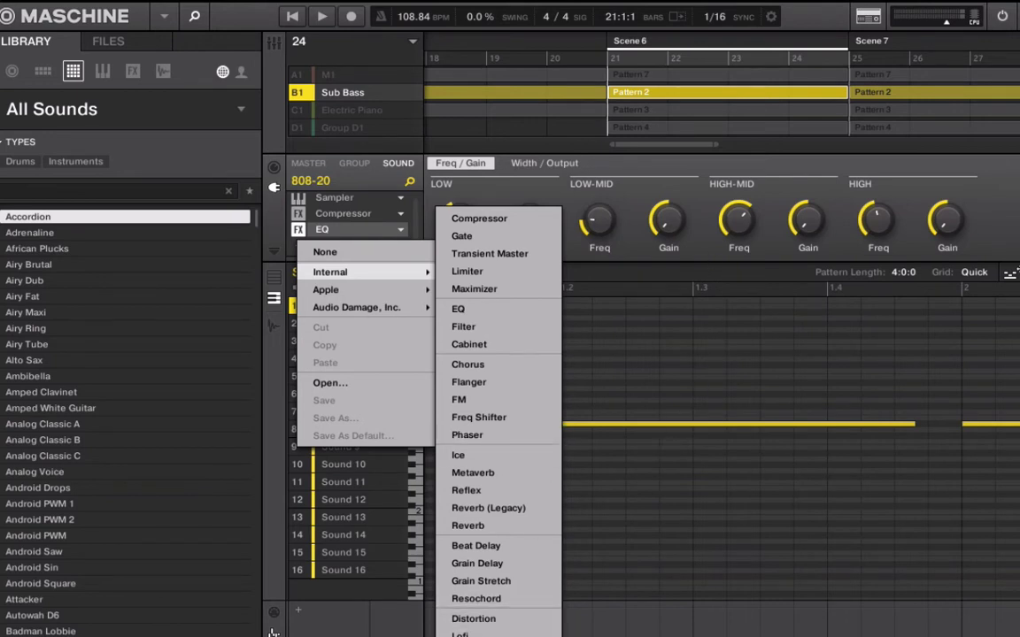
pyautogui.click(478, 636)
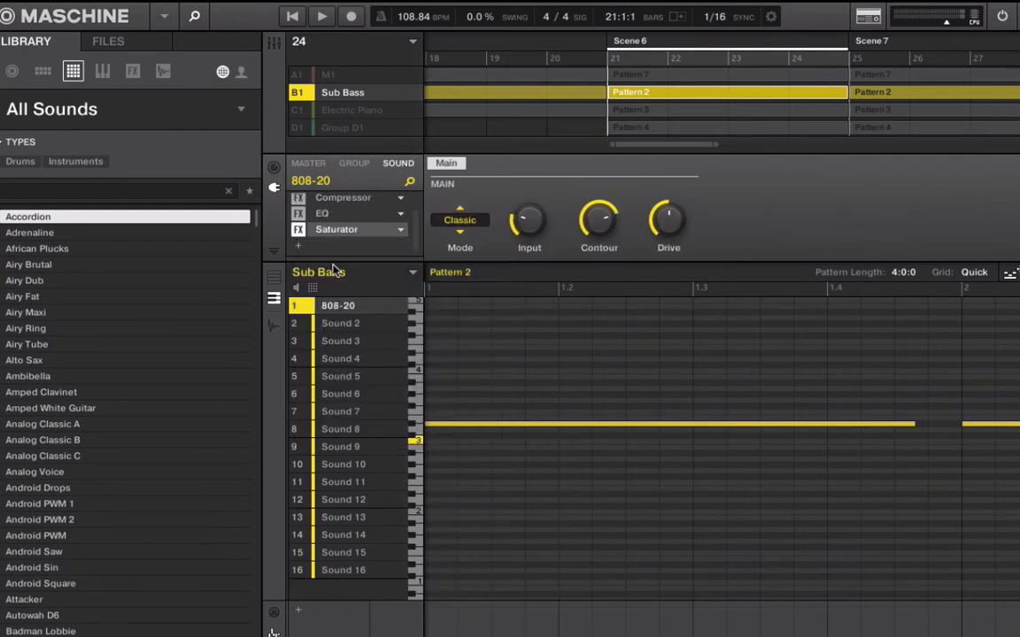
pyautogui.click(468, 215)
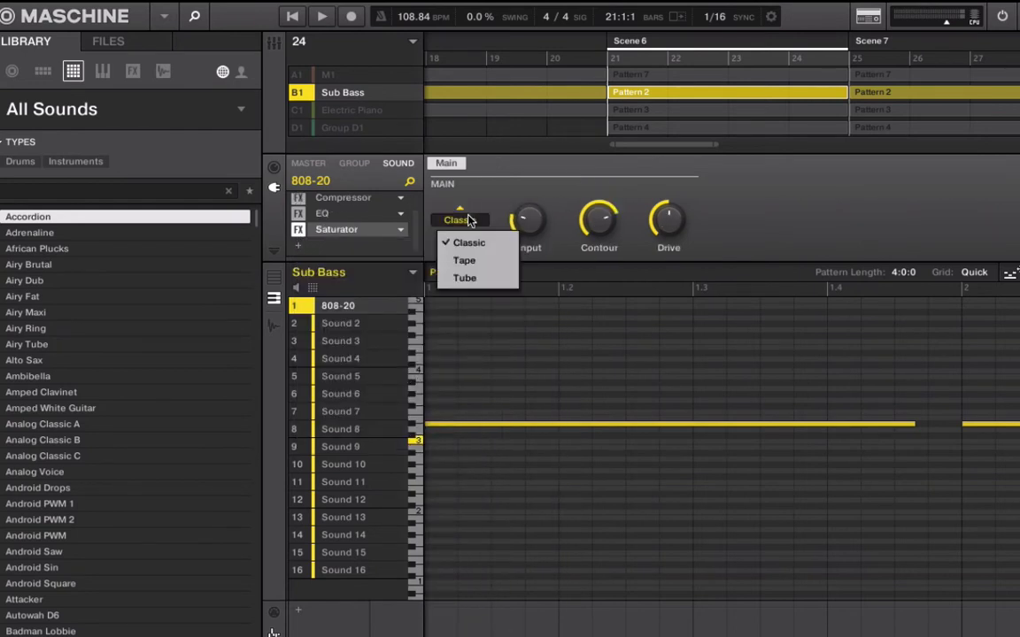
pyautogui.click(464, 261)
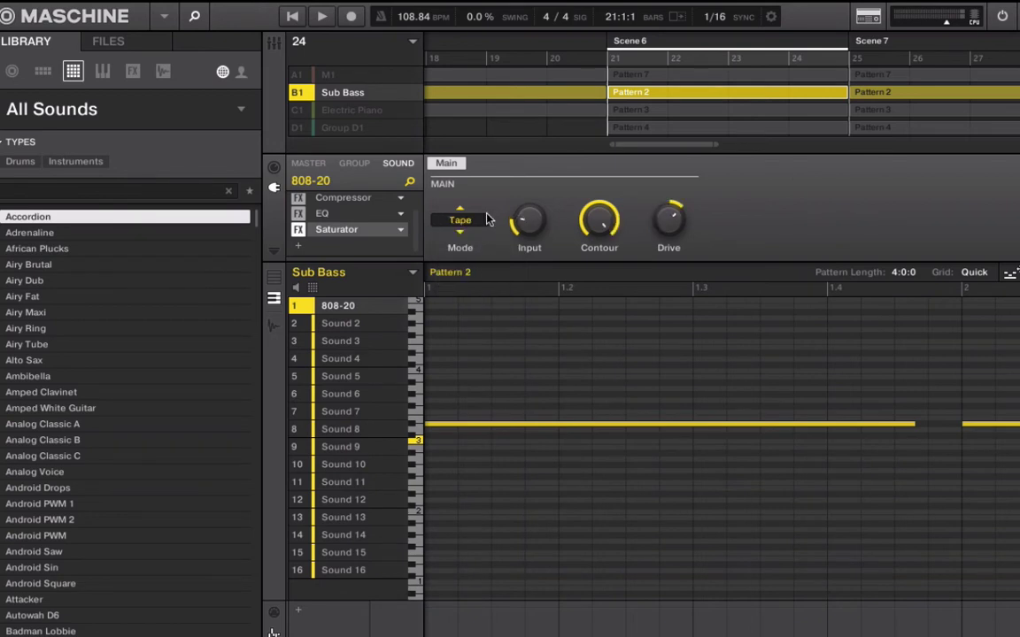
# - Play the Sub Bass with the Saturator bypassed and re-enable the effect to compare the sound
pyautogui.click(300, 230)
pyautogui.press('space')
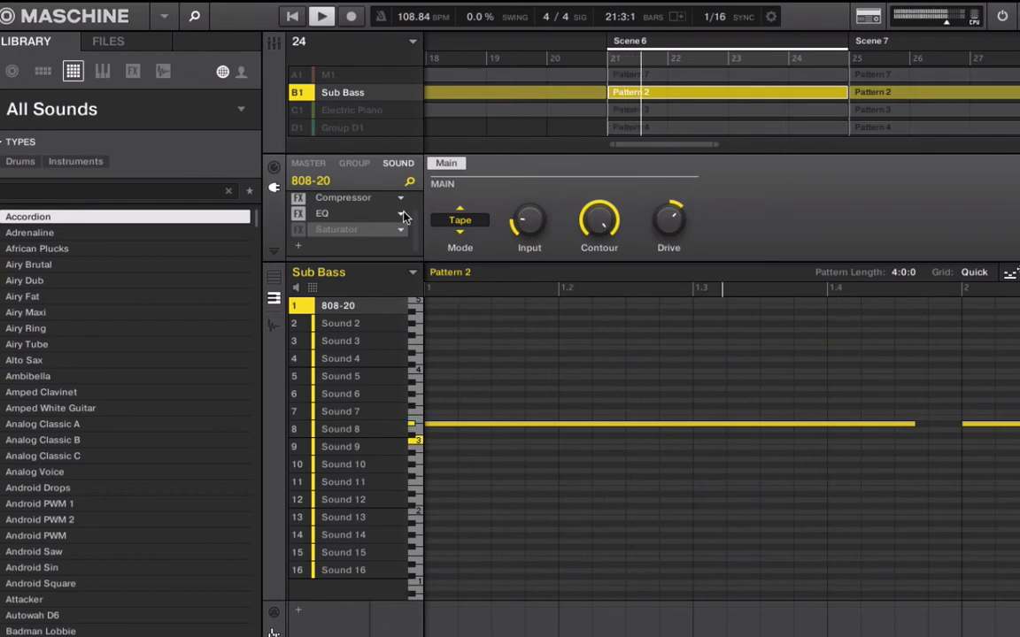
pyautogui.click(299, 231)
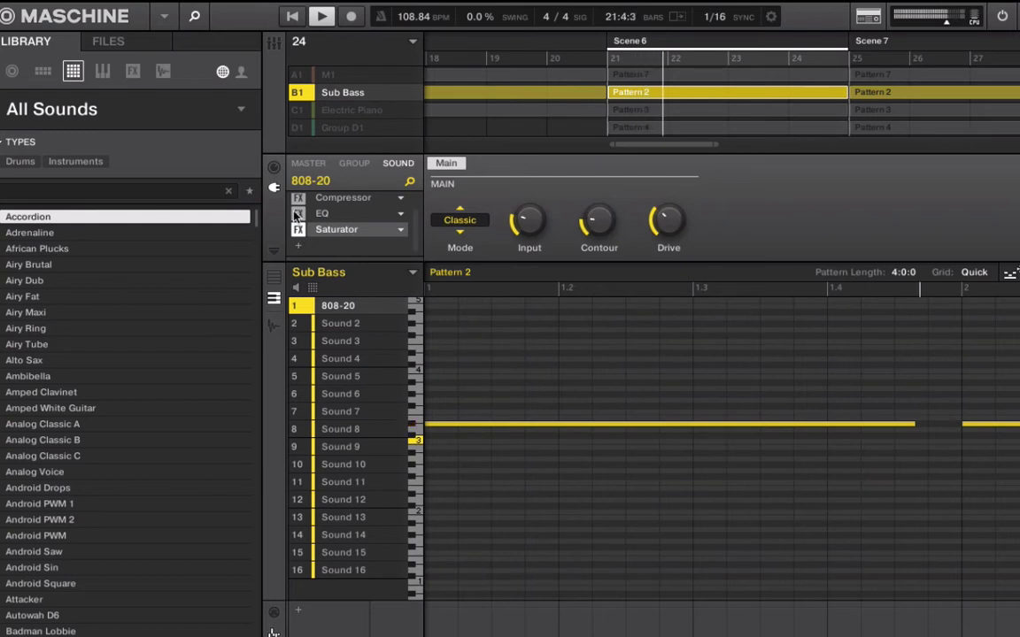
# - Unmute the M1 group and compare the mix with the Sub Bass Saturator bypassed and re-enabled
pyautogui.click(299, 75)
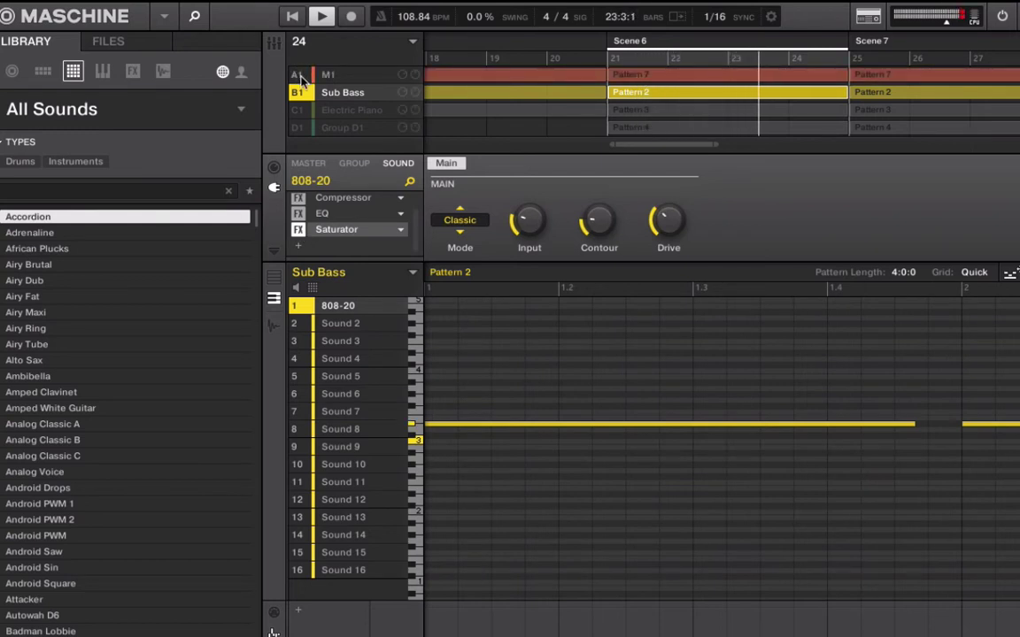
pyautogui.moveTo(526, 223)
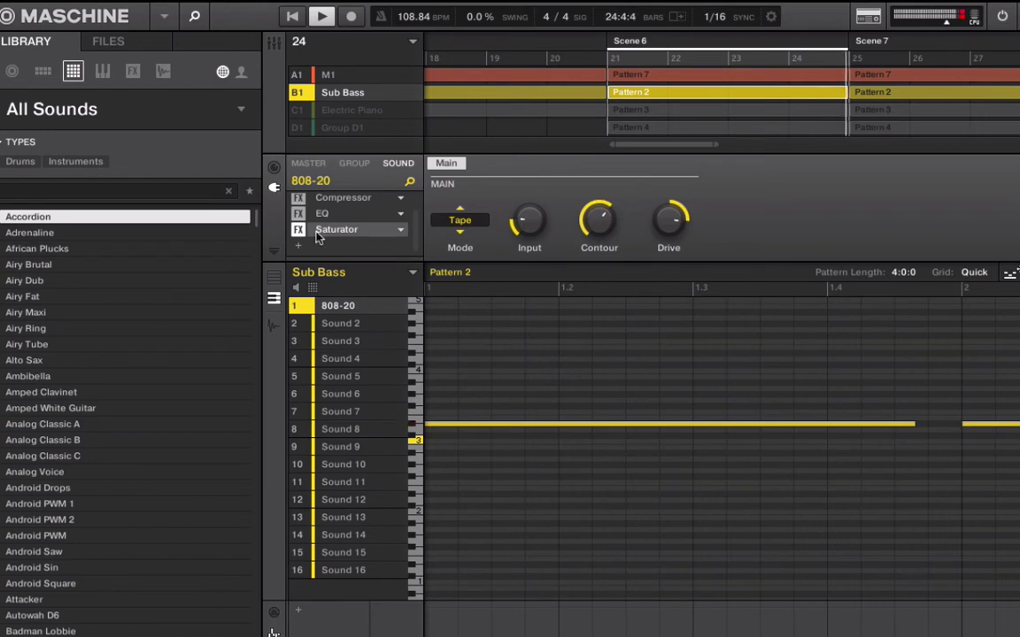
pyautogui.click(301, 231)
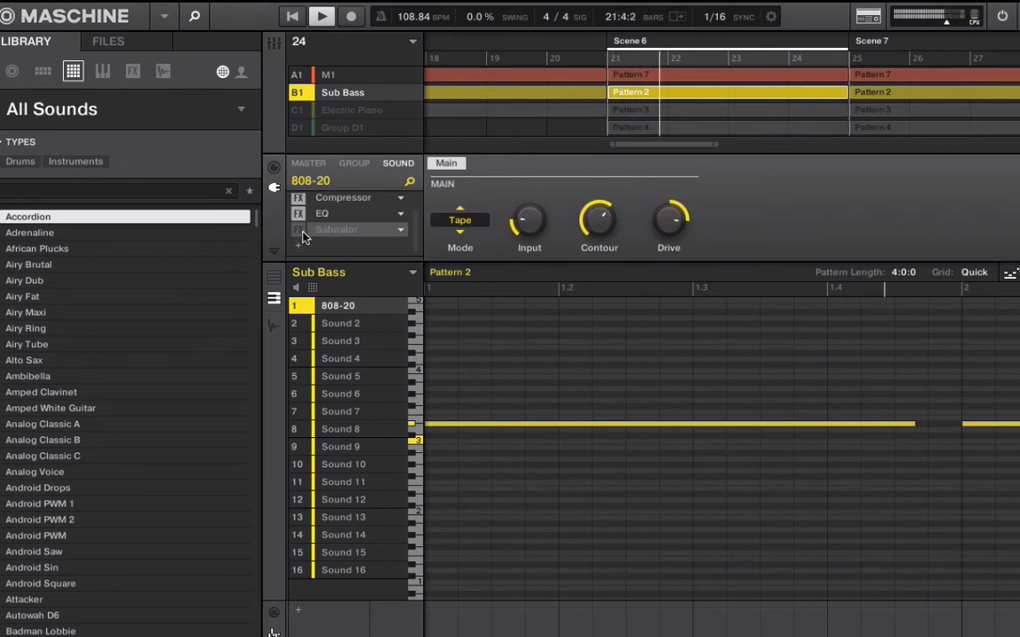
pyautogui.click(300, 231)
# - Try a second Saturator in Classic mode on the 808-20 sound and remove it again
pyautogui.click(298, 251)
pyautogui.moveTo(345, 276)
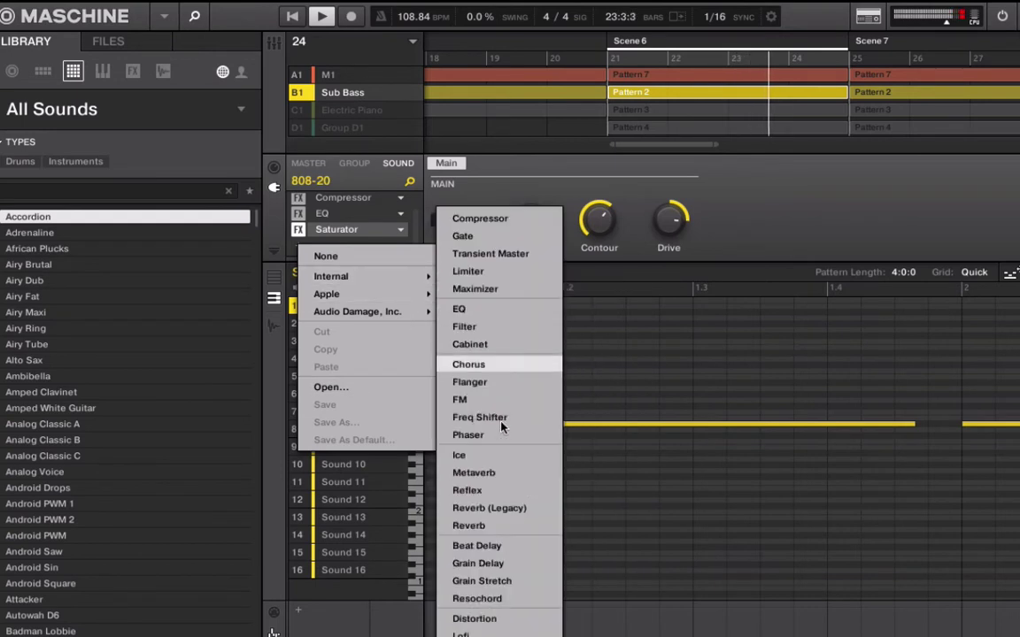
pyautogui.click(475, 632)
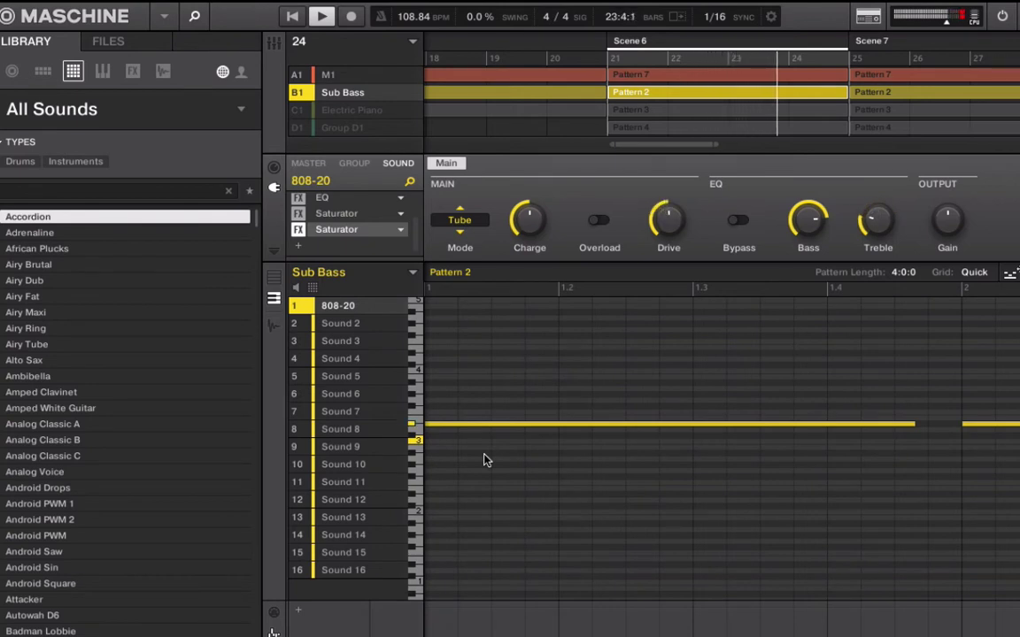
pyautogui.click(468, 221)
pyautogui.click(467, 242)
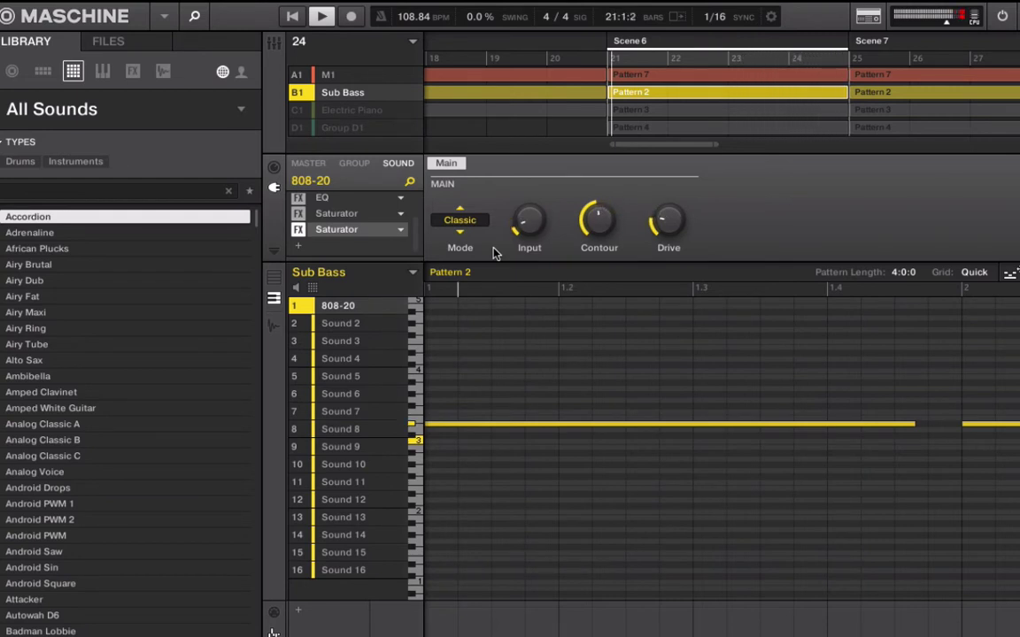
pyautogui.click(398, 232)
pyautogui.click(424, 236)
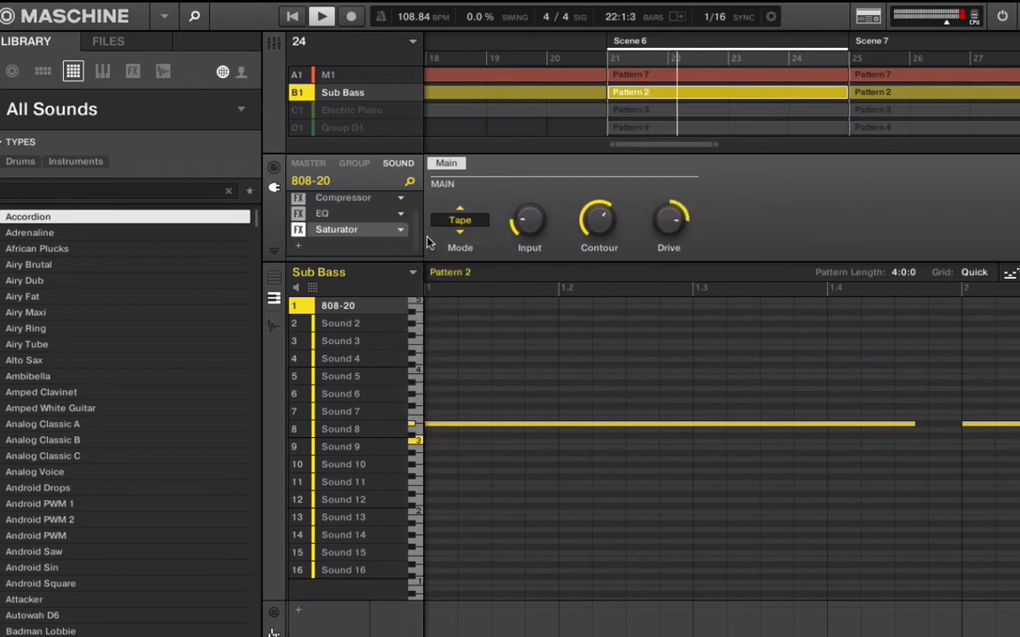
# - Stop playback and review the mode options of the remaining Saturator, leaving it on Tape
pyautogui.press('space')
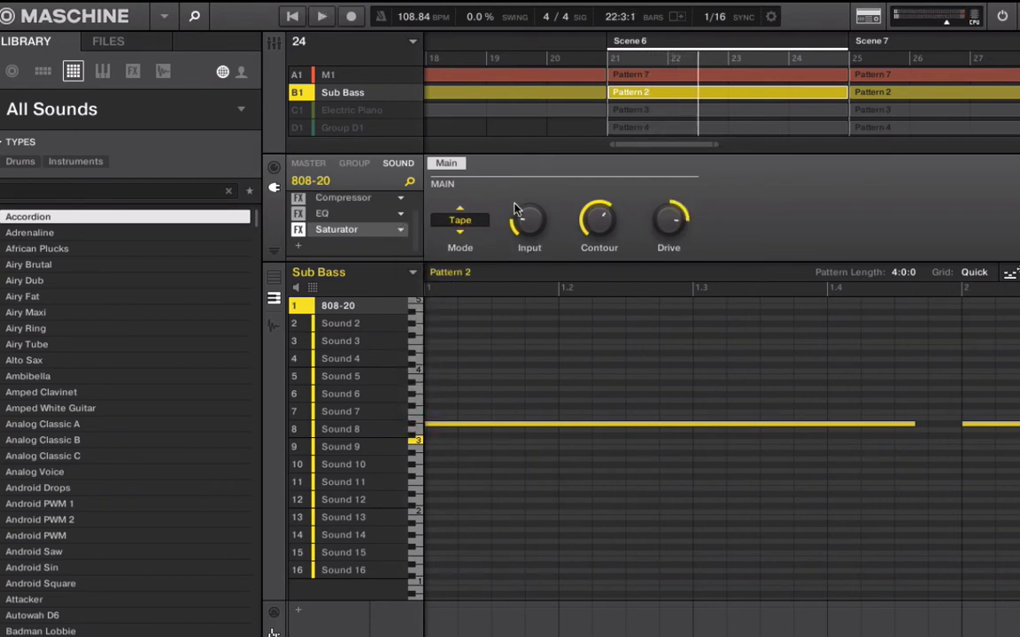
pyautogui.click(473, 222)
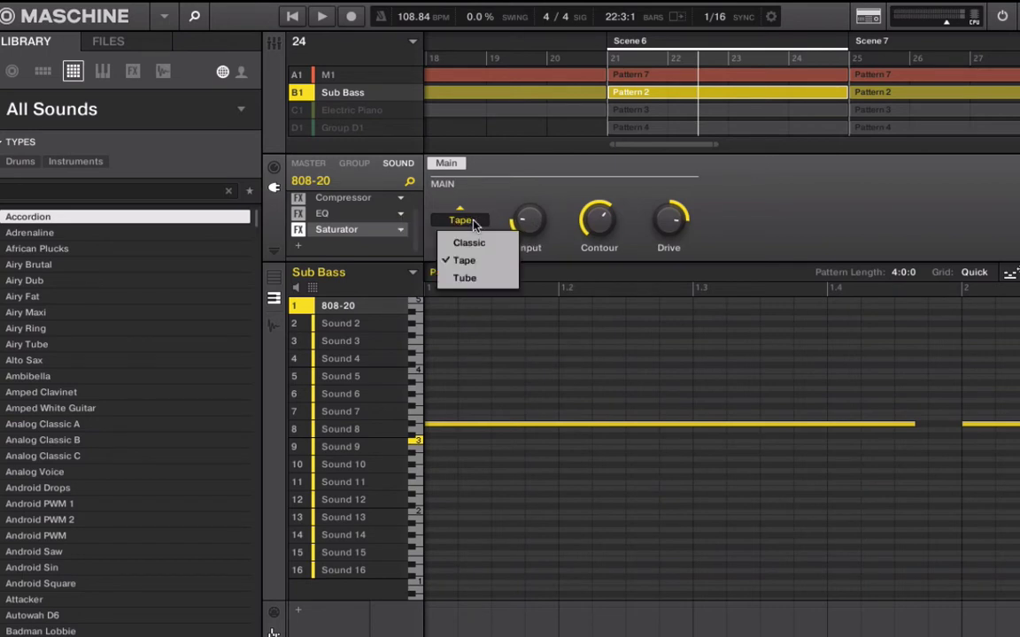
pyautogui.click(492, 265)
# - Switch to Chrome, search Google Images for "tube saturation" and look through the image results
pyautogui.hotkey('ctrl', 'Left')
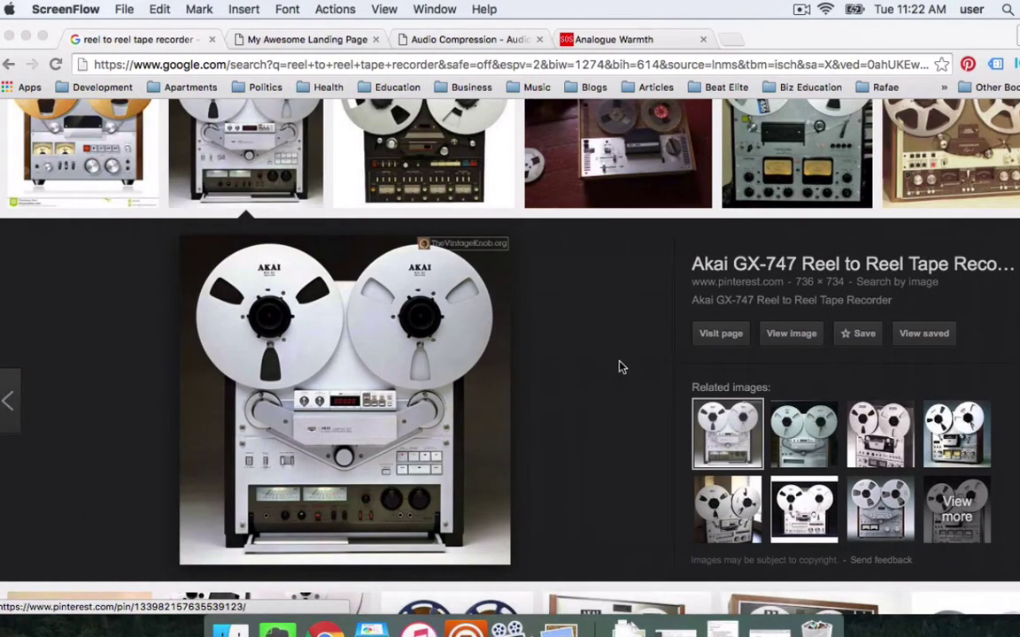
pyautogui.press('super+Tab')
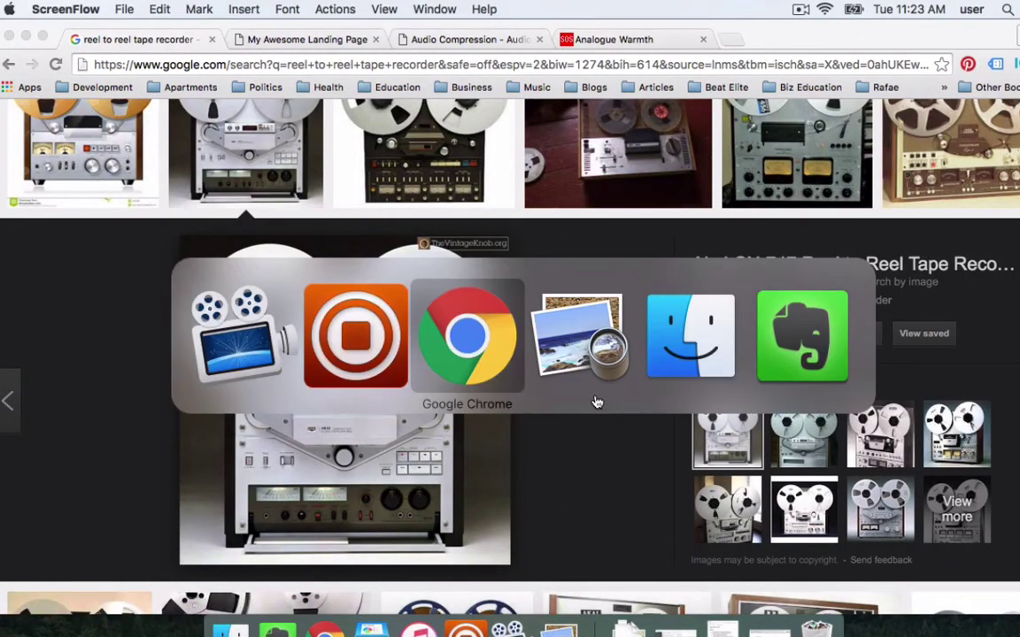
pyautogui.scroll(5, 531, 275)
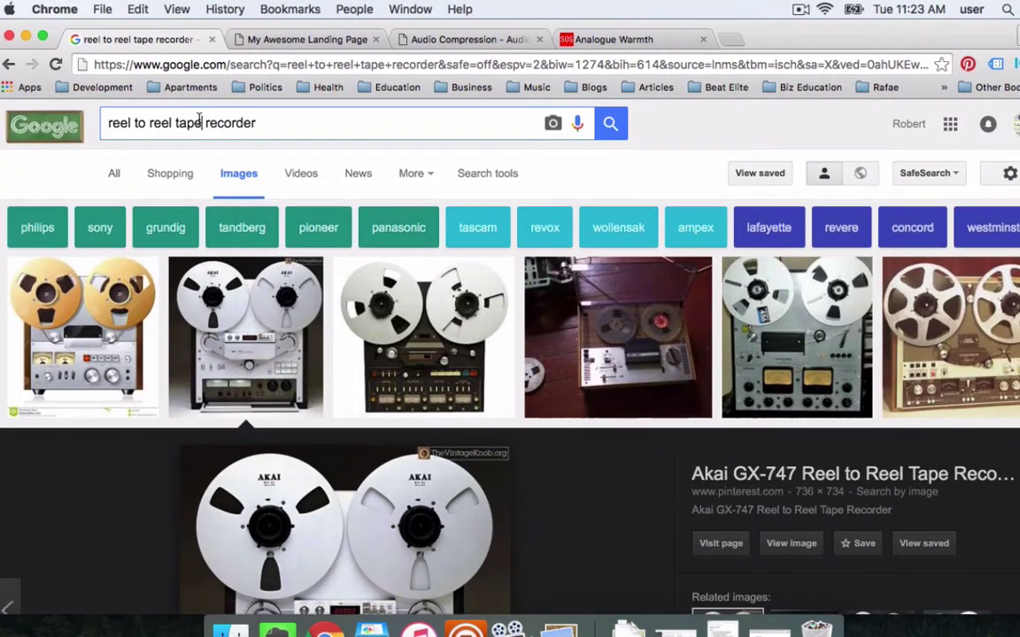
pyautogui.tripleClick(200, 121)
pyautogui.write('tub')
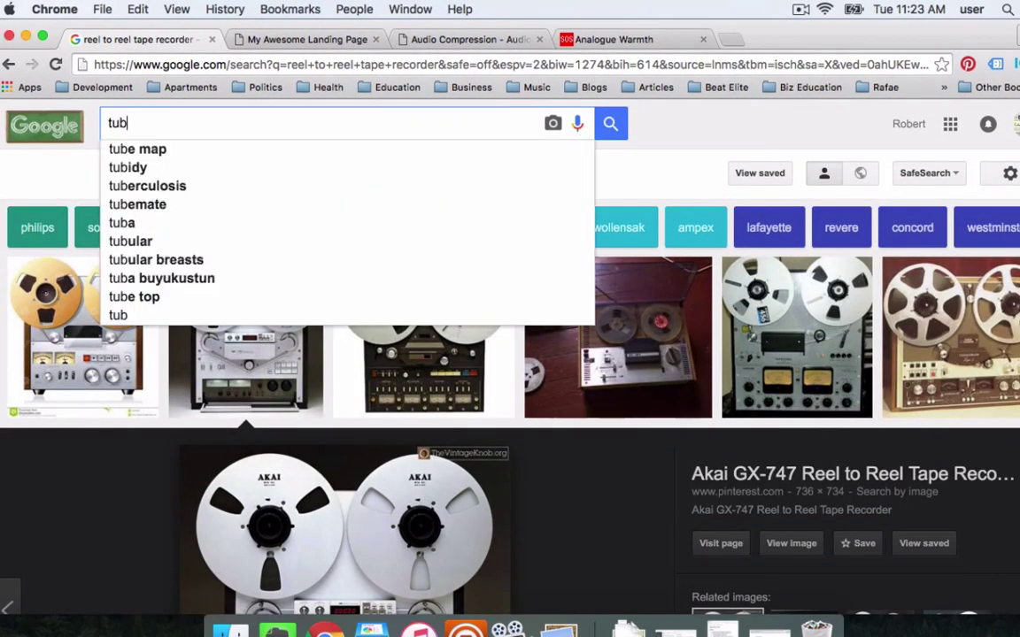
pyautogui.write('e saturation')
pyautogui.press('Return')
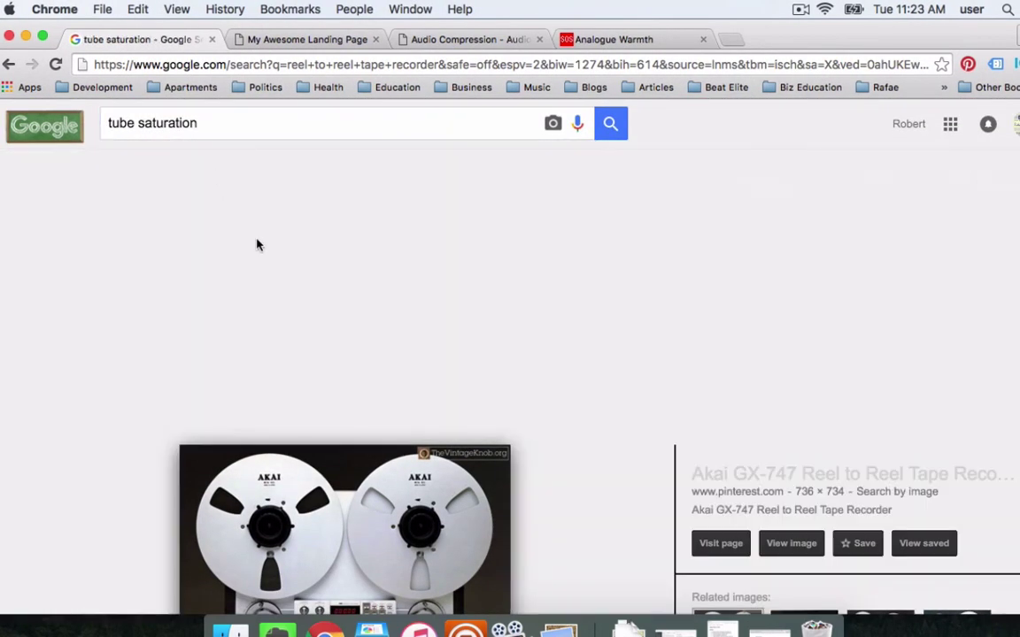
pyautogui.scroll(-4, 221, 265)
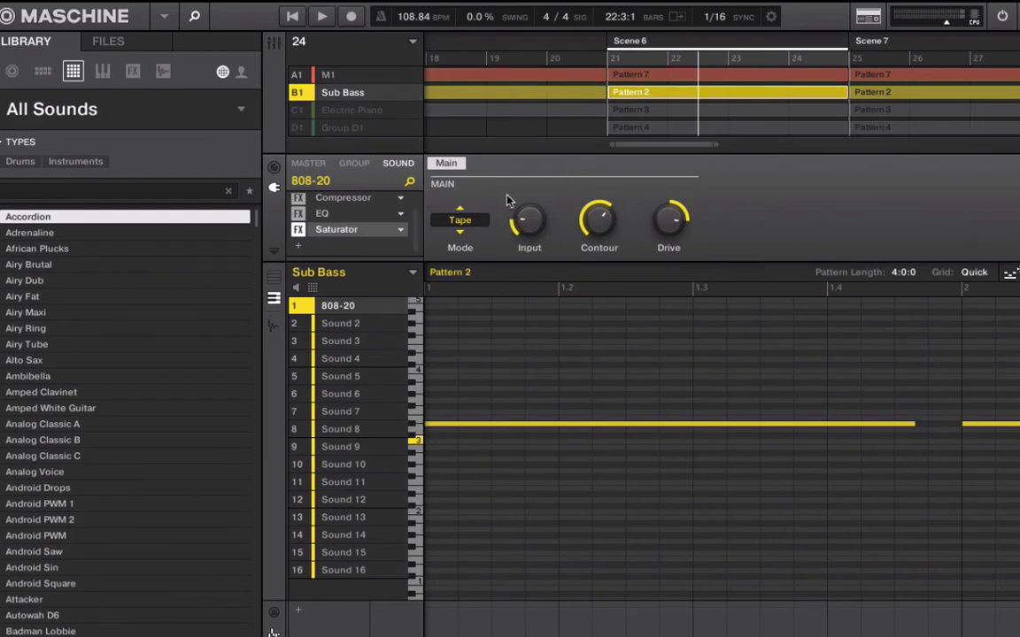
# - Try another internal Saturator after the Tape one on the 808-20 sound, then remove it
pyautogui.click(299, 249)
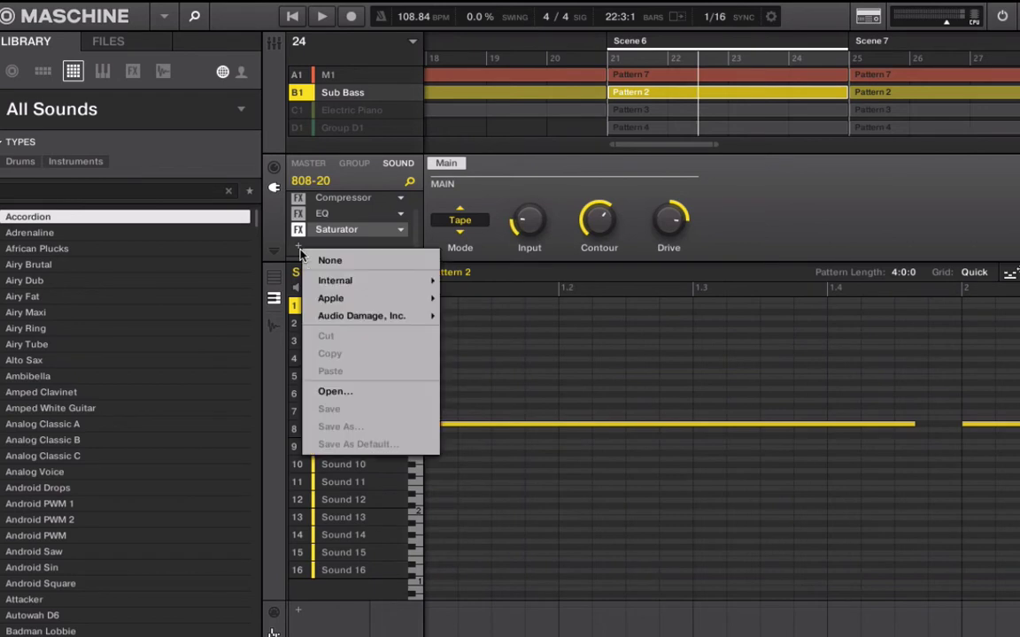
pyautogui.moveTo(335, 280)
pyautogui.click(641, 254)
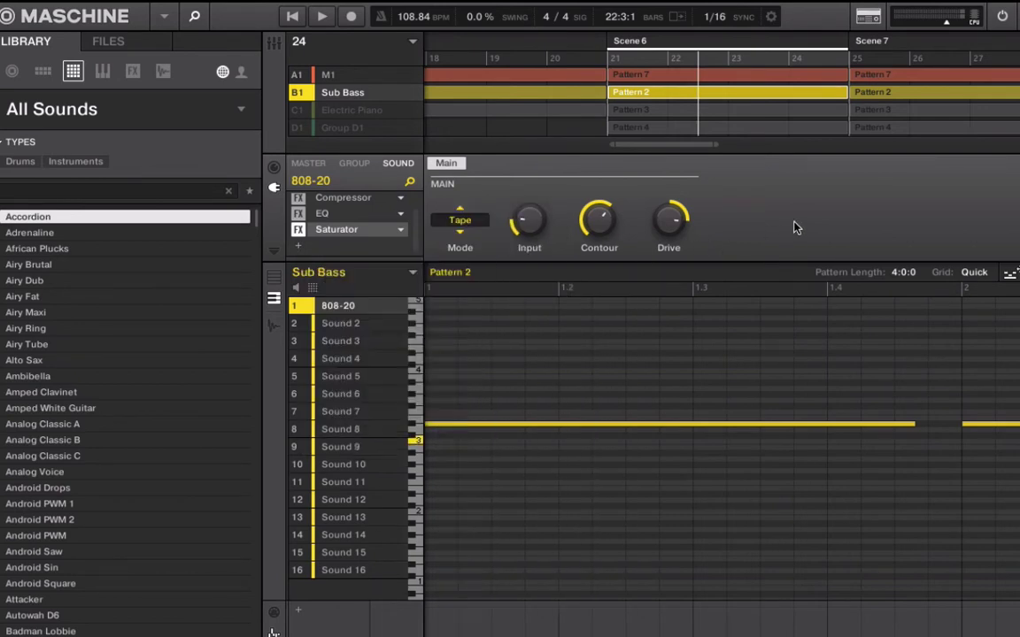
pyautogui.click(295, 250)
pyautogui.moveTo(319, 274)
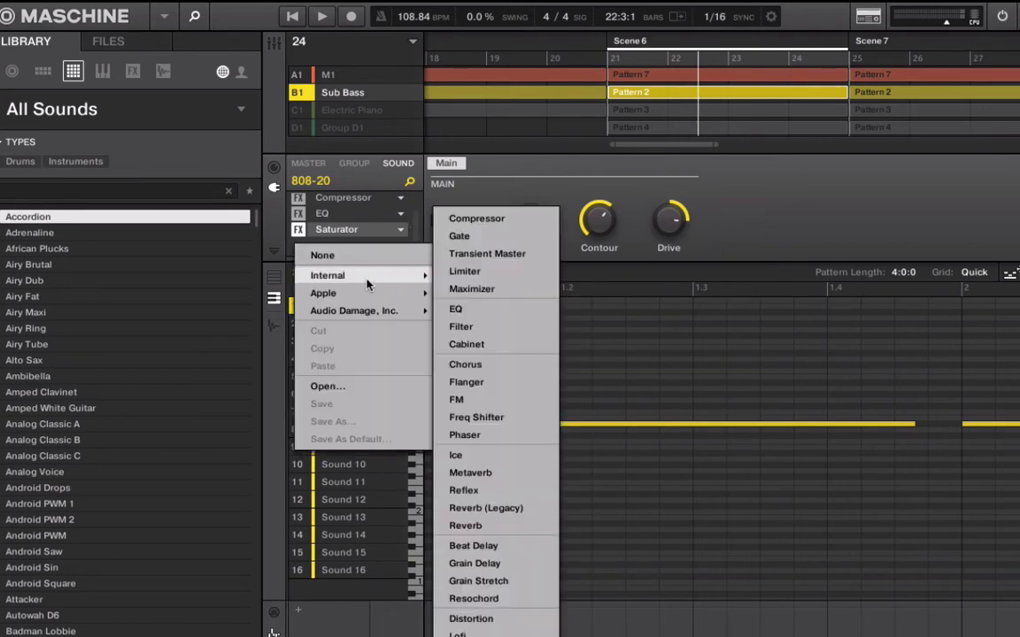
pyautogui.click(452, 624)
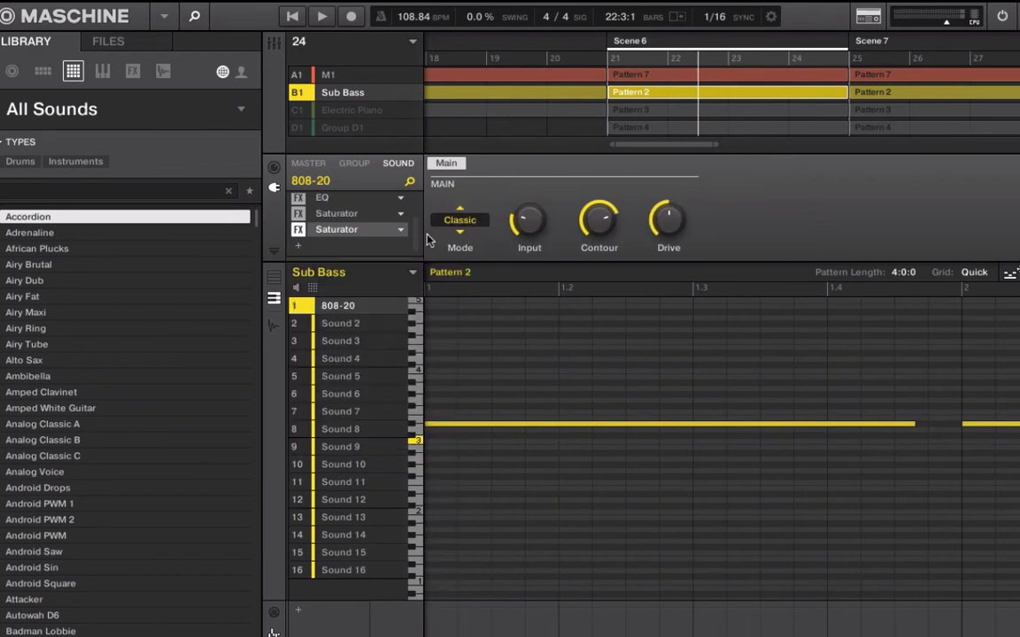
pyautogui.click(401, 231)
pyautogui.click(415, 235)
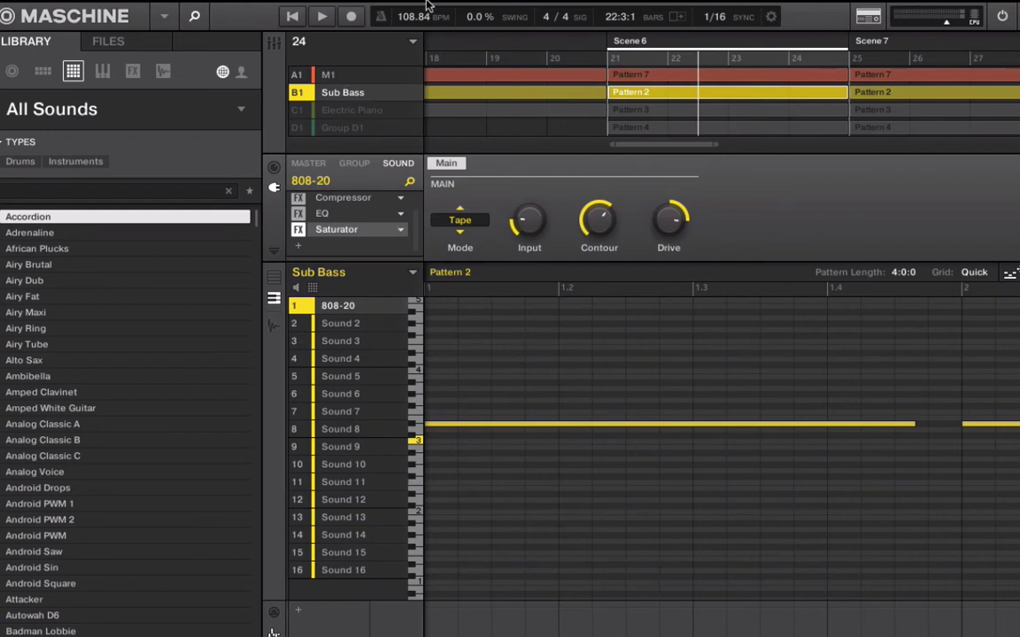
pyautogui.moveTo(652, 6)
pyautogui.click(795, 11)
pyautogui.click(671, 185)
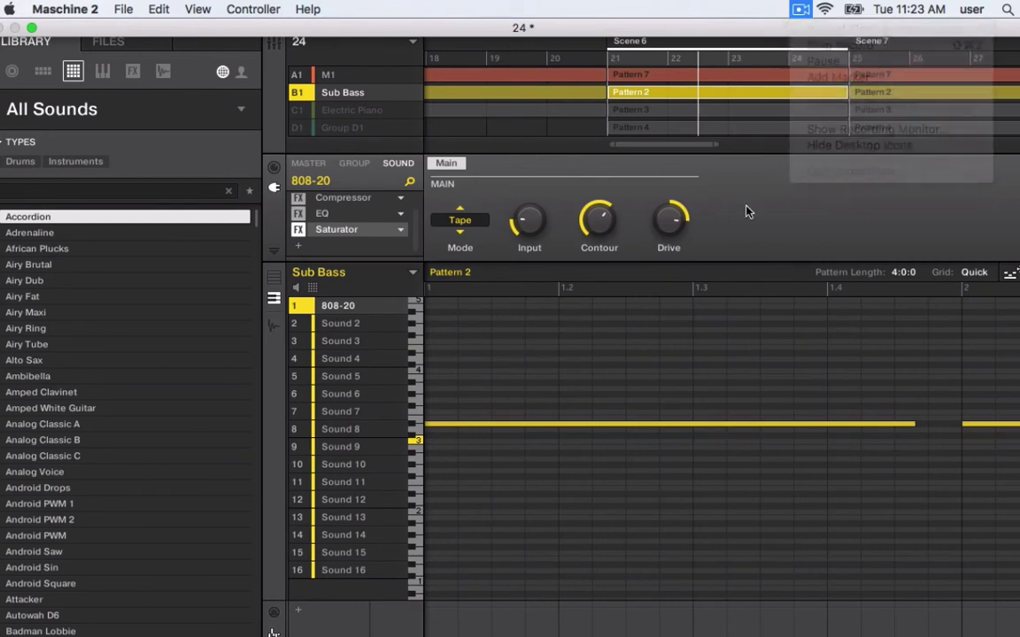
# - Start playback and add an internal Saturator effect at group level on the M1 group
pyautogui.click(329, 77)
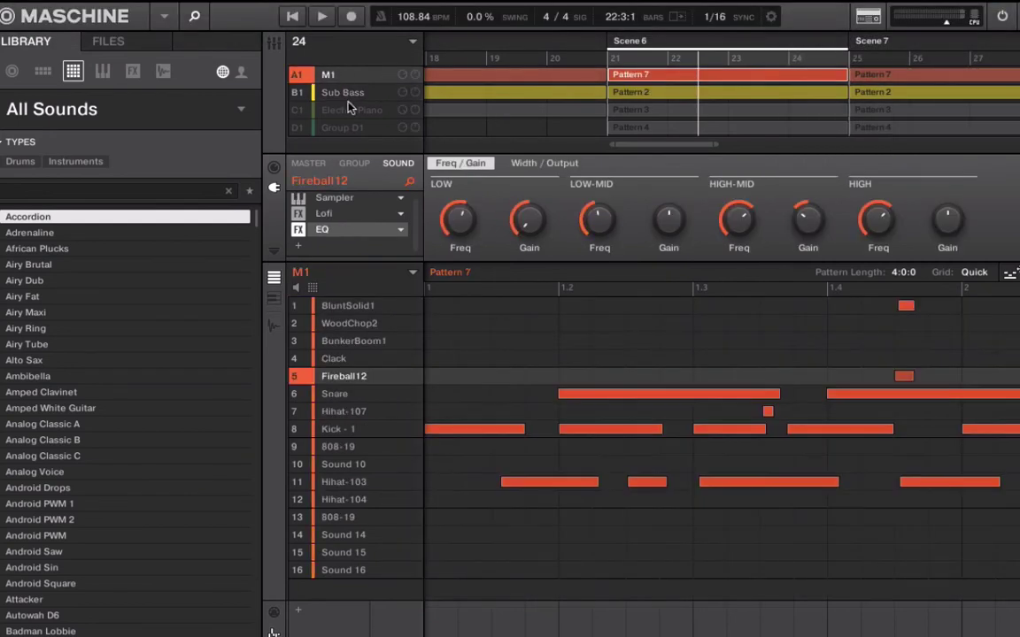
pyautogui.click(353, 166)
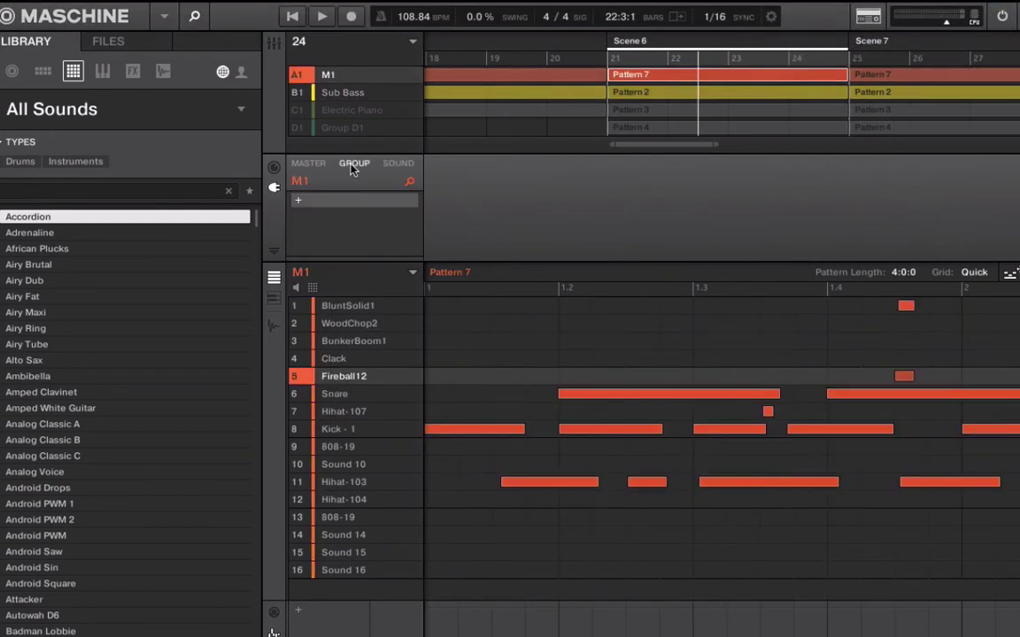
pyautogui.click(299, 205)
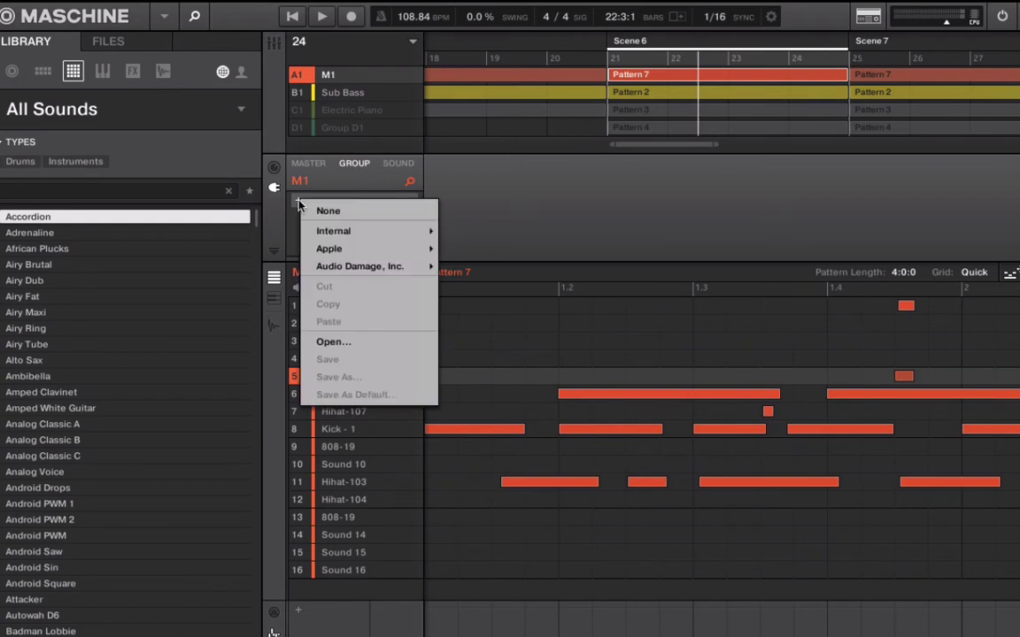
pyautogui.click(526, 215)
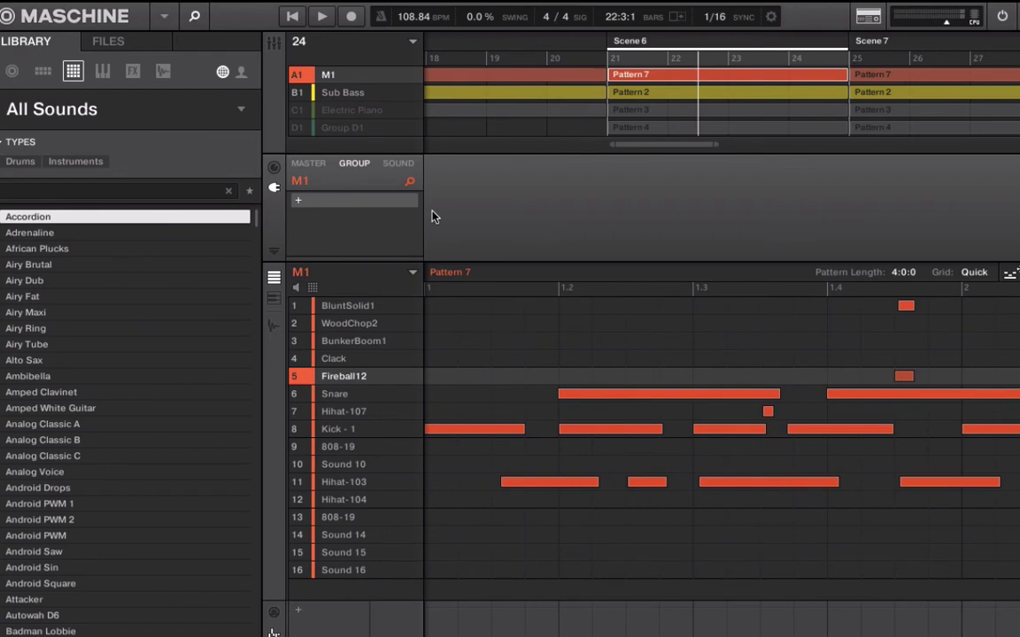
pyautogui.press('space')
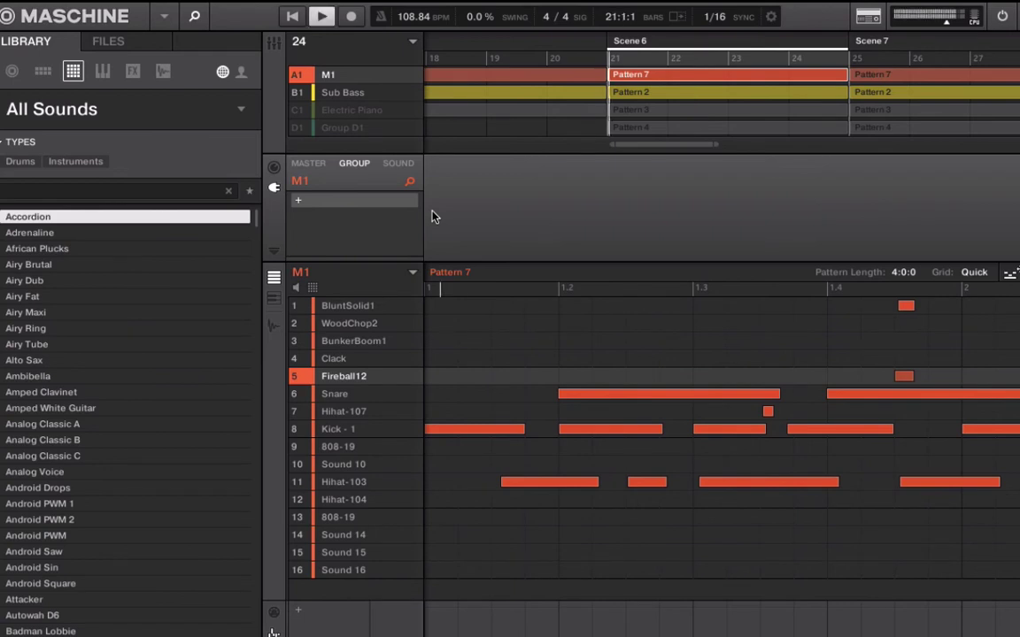
pyautogui.click(345, 200)
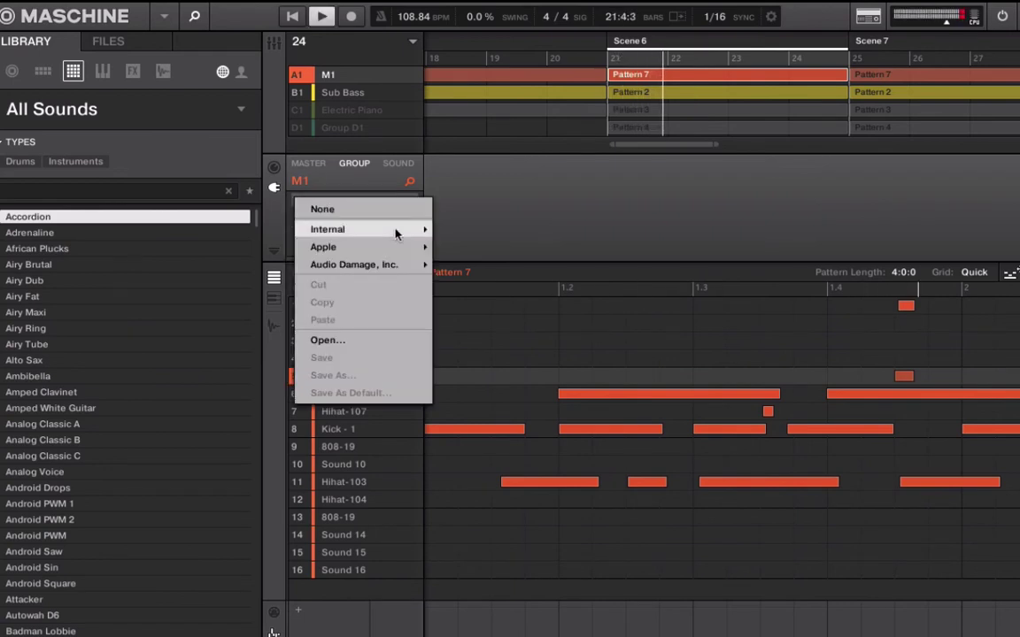
pyautogui.moveTo(410, 229)
pyautogui.click(465, 635)
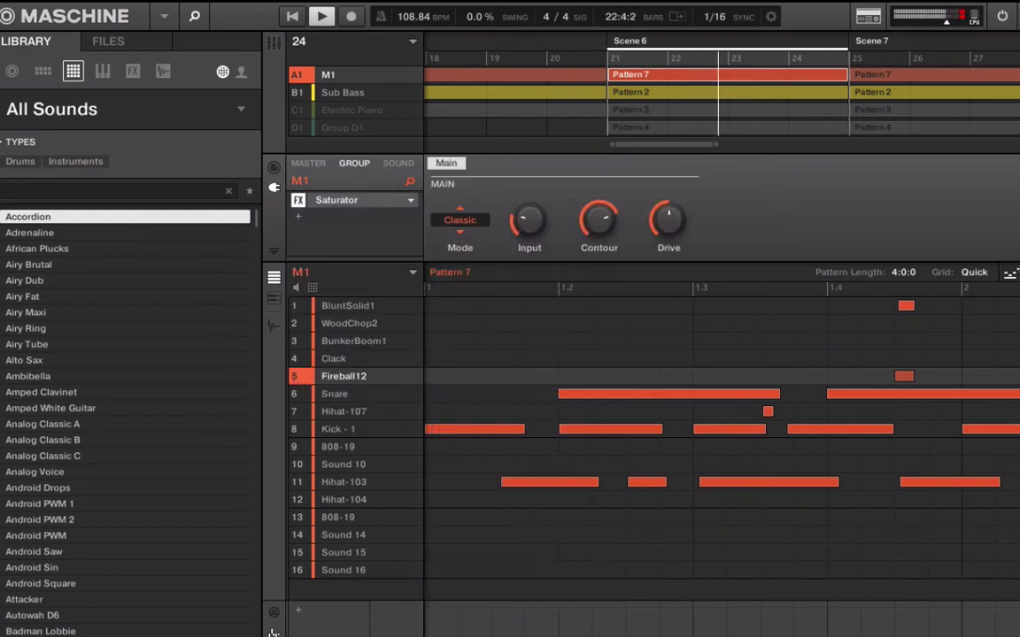